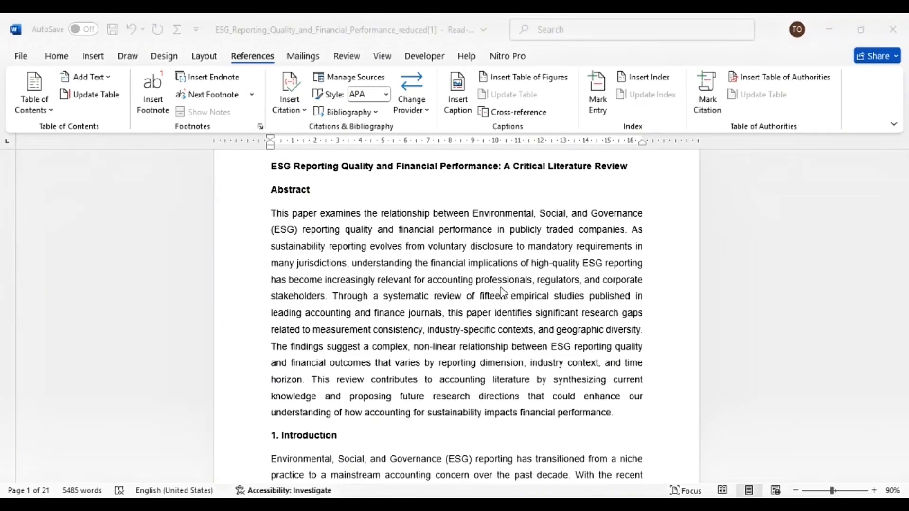
- Insert a footnote after 'past decade' in the Introduction's first paragraph
scroll(513, 319, "up", 1)
scroll(512, 320, "up", 1)
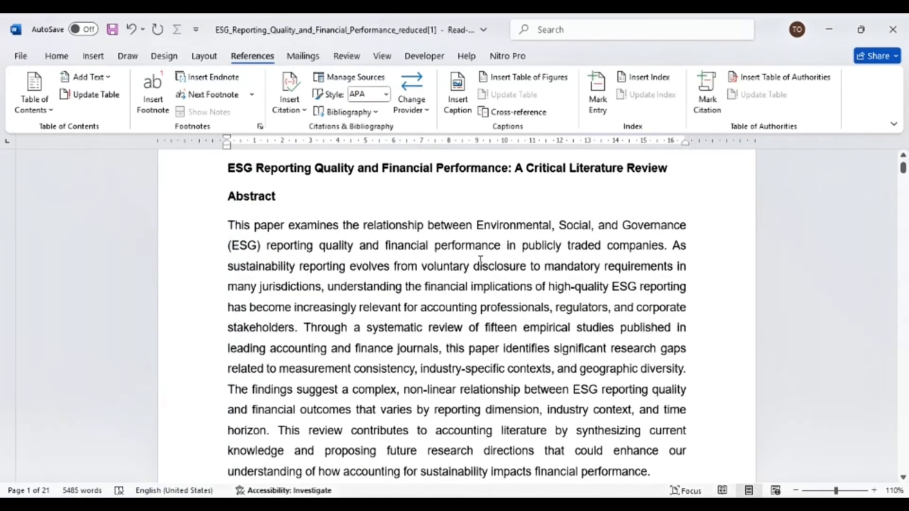
scroll(481, 261, "down", 5)
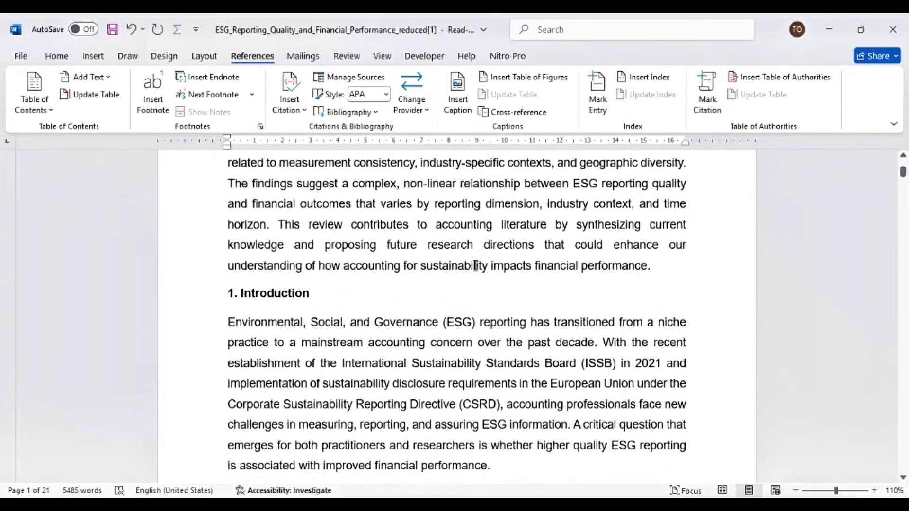
scroll(457, 275, "down", 1)
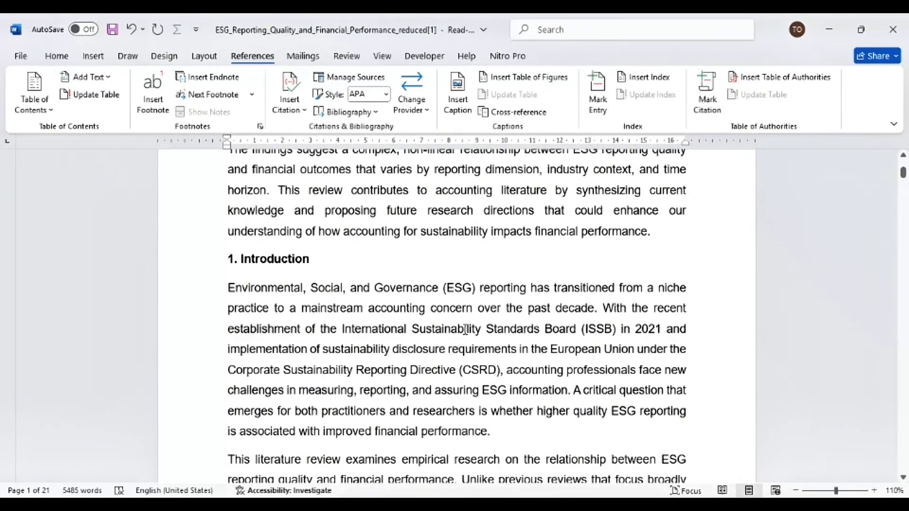
scroll(442, 341, "down", 2)
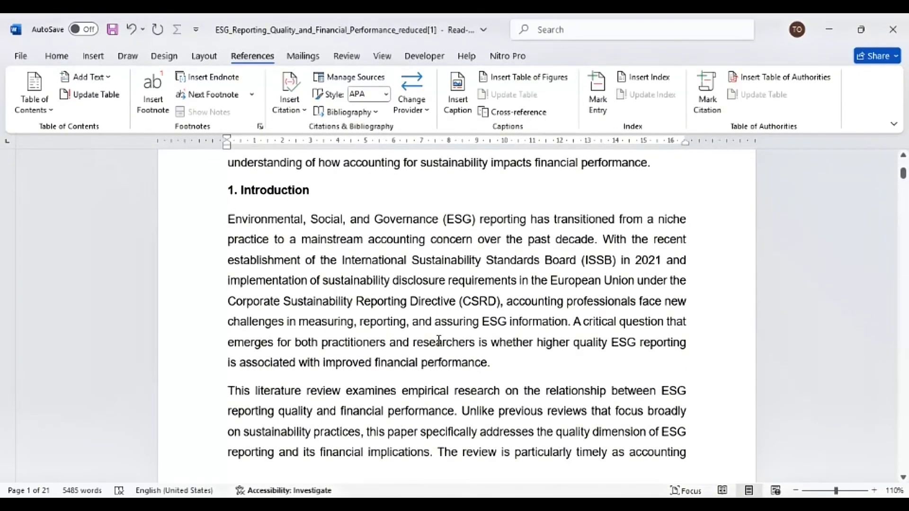
scroll(439, 340, "down", 1)
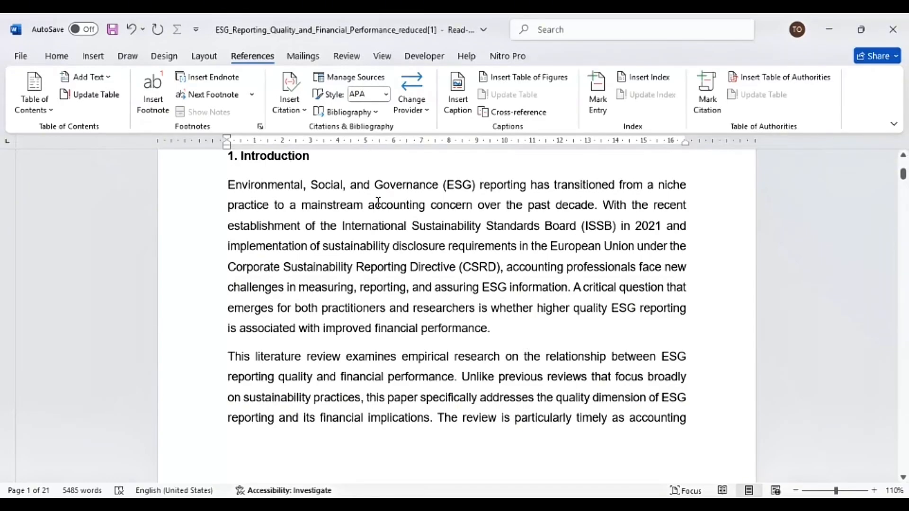
left_click(596, 205)
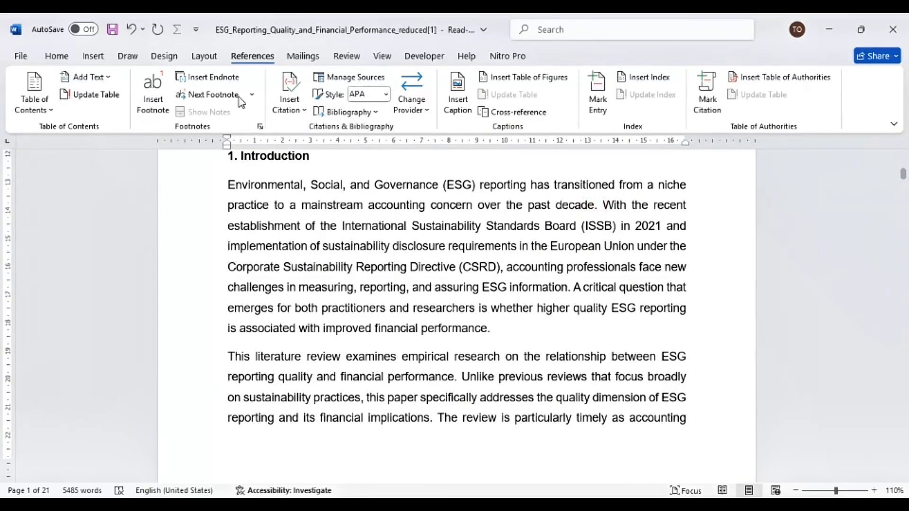
left_click(57, 57)
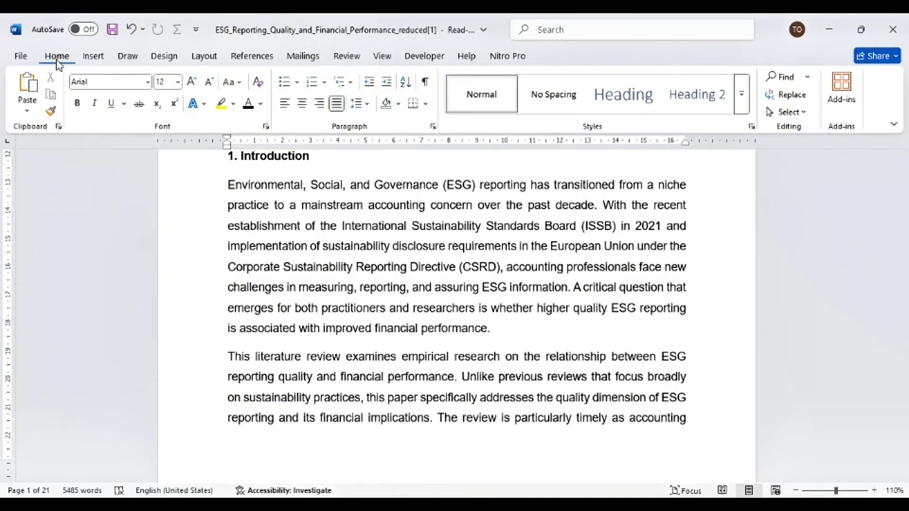
left_click(255, 59)
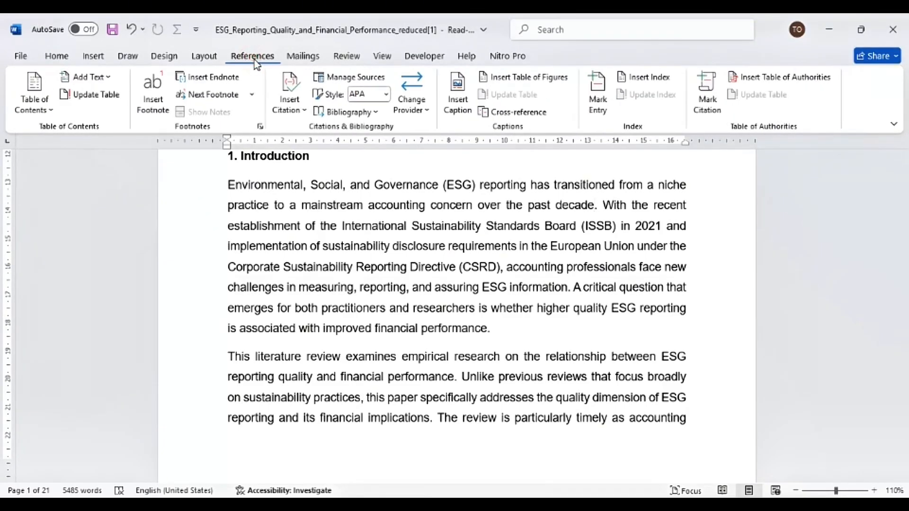
left_click(151, 105)
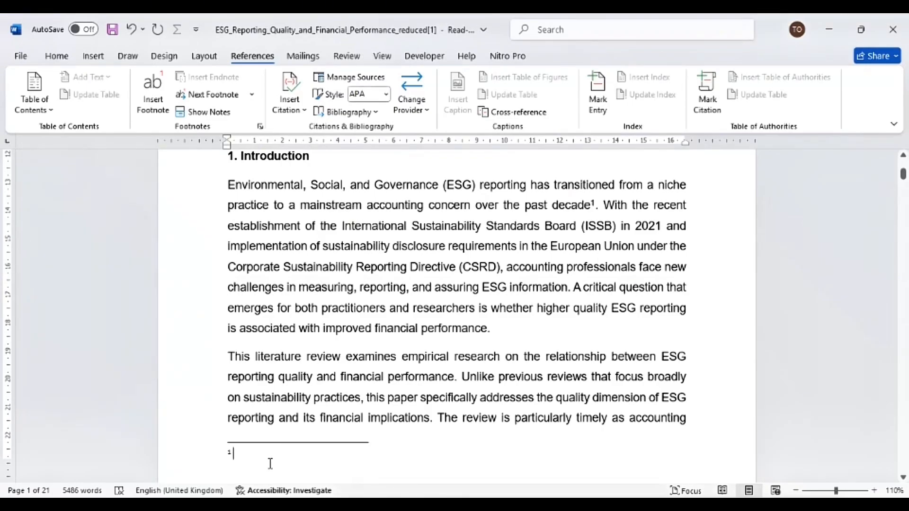
- Copy the first entry from the References document and paste it as the text of footnote 1
left_click(103, 488)
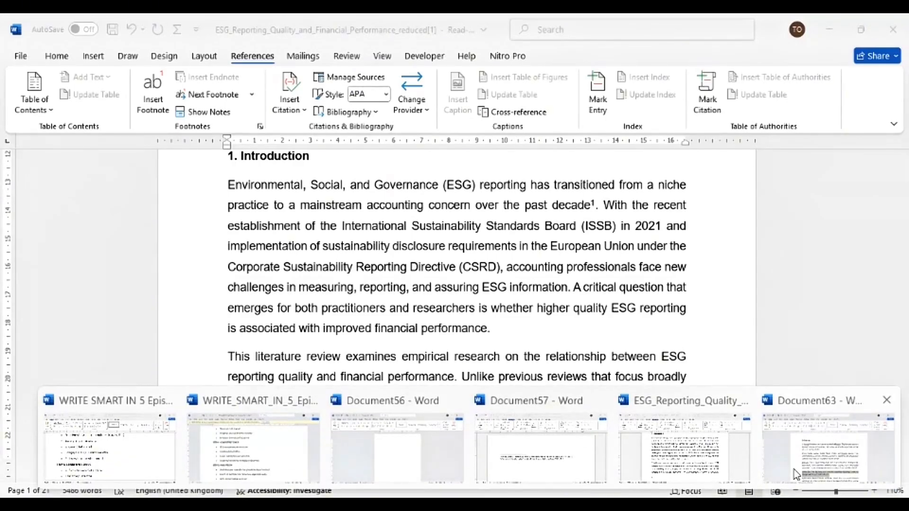
left_click(803, 457)
triple_click(406, 223)
key("ctrl+c")
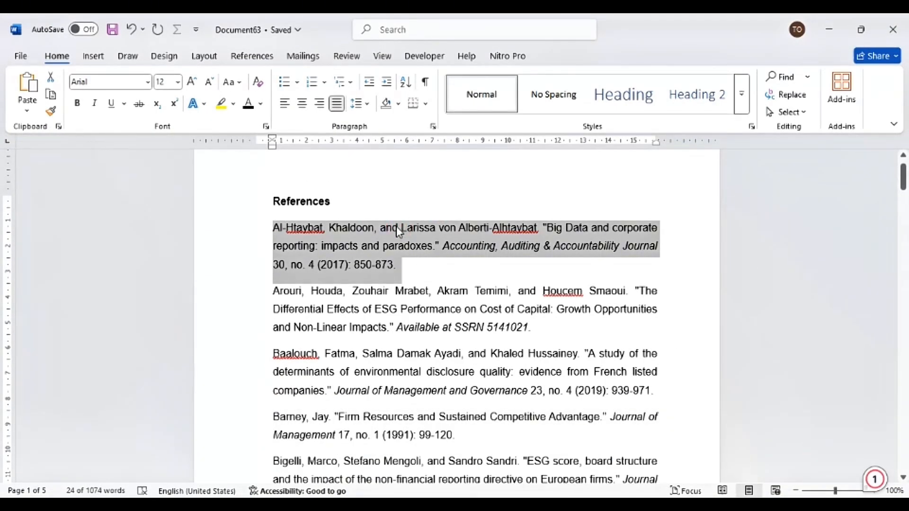
left_click(842, 25)
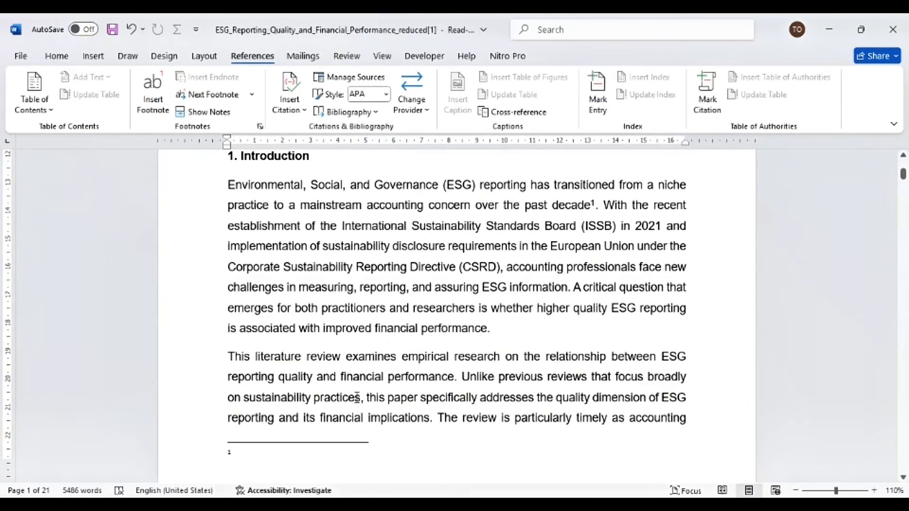
key("ctrl+v")
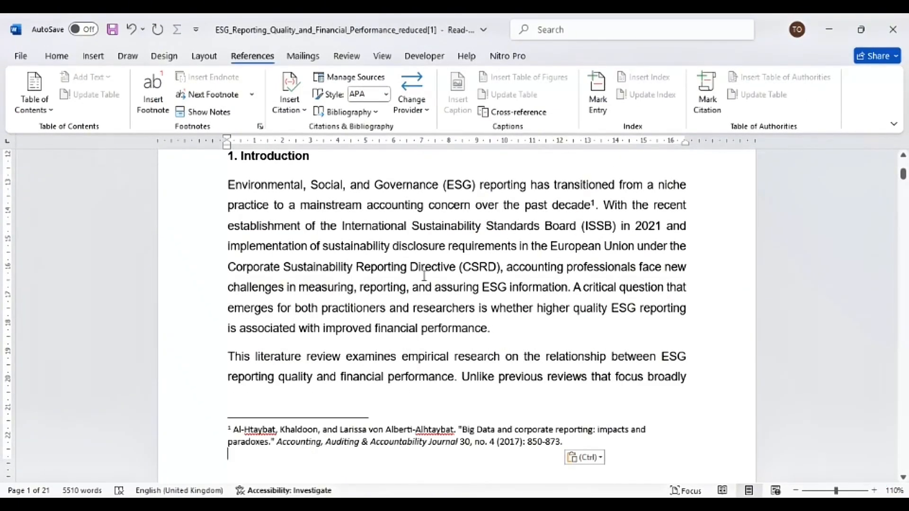
- Insert a second footnote after 'ESG information' and paste the second References entry into it
left_click(567, 288)
left_click(152, 97)
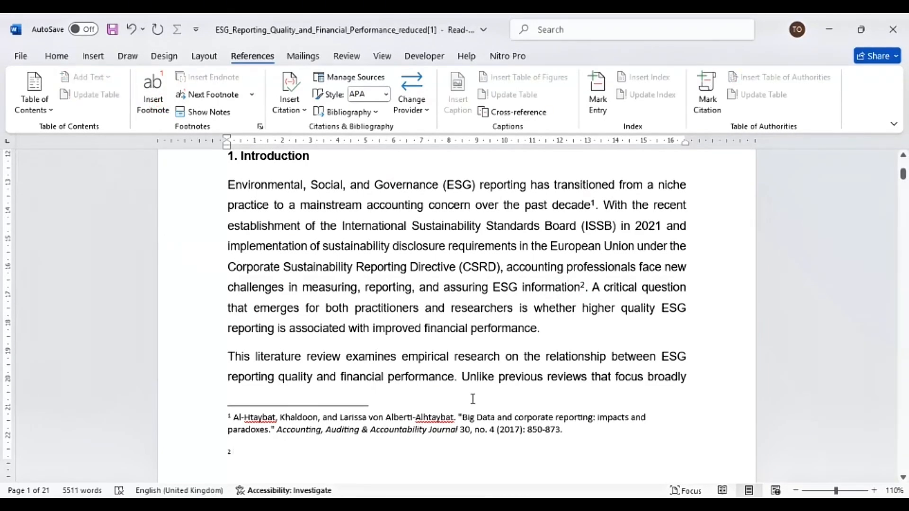
mouse_move(584, 484)
left_click(822, 462)
left_click(383, 312)
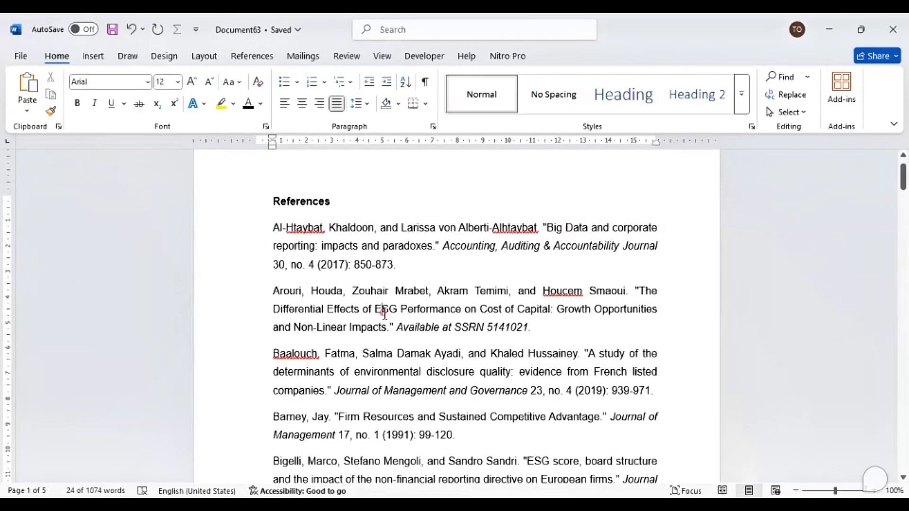
triple_click(383, 313)
key("ctrl+c")
left_click(829, 29)
key("ctrl+v")
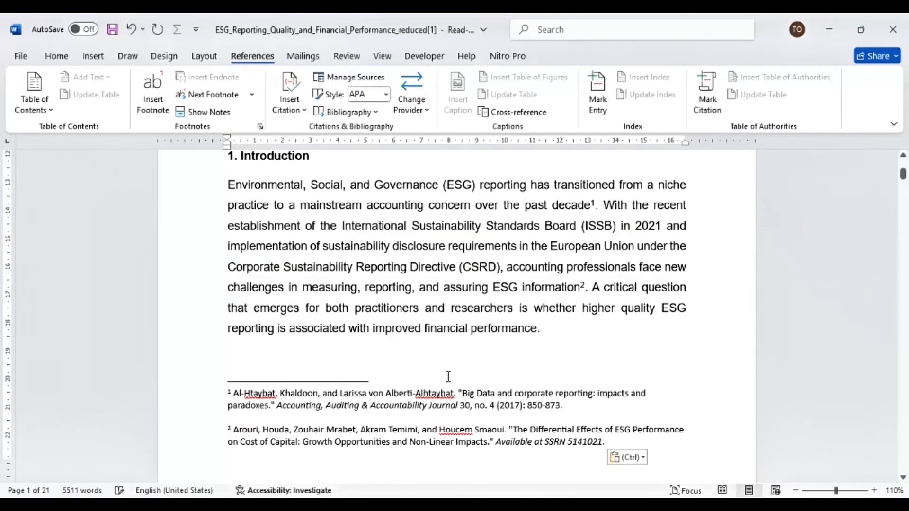
scroll(396, 392, "down", 1)
left_click_drag(618, 408, 222, 355)
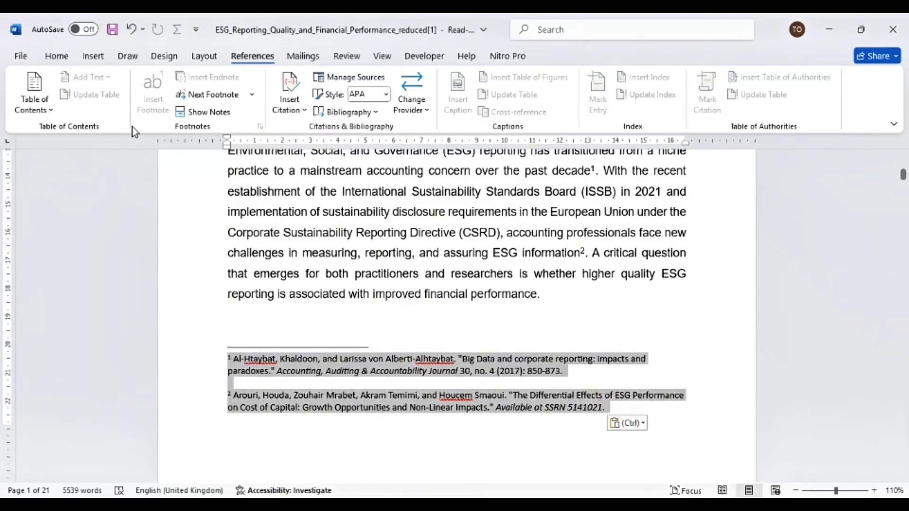
left_click(57, 55)
left_click(366, 105)
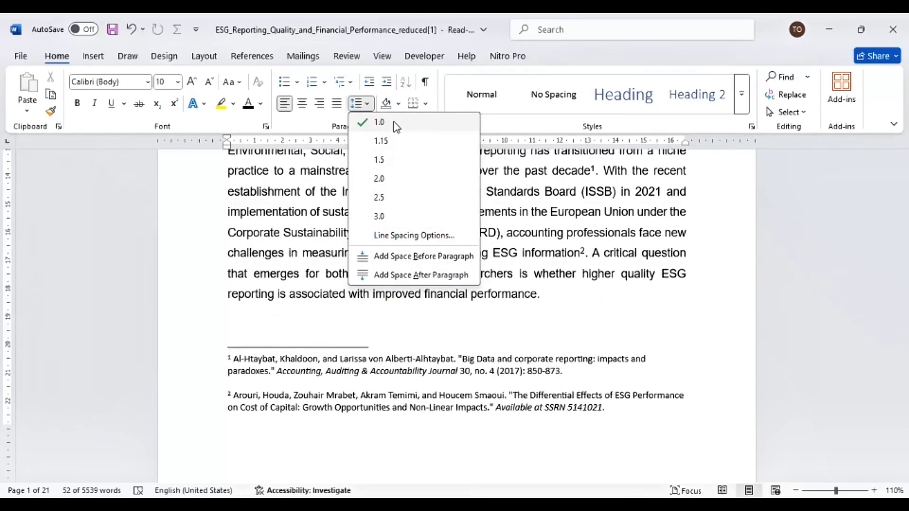
left_click(414, 235)
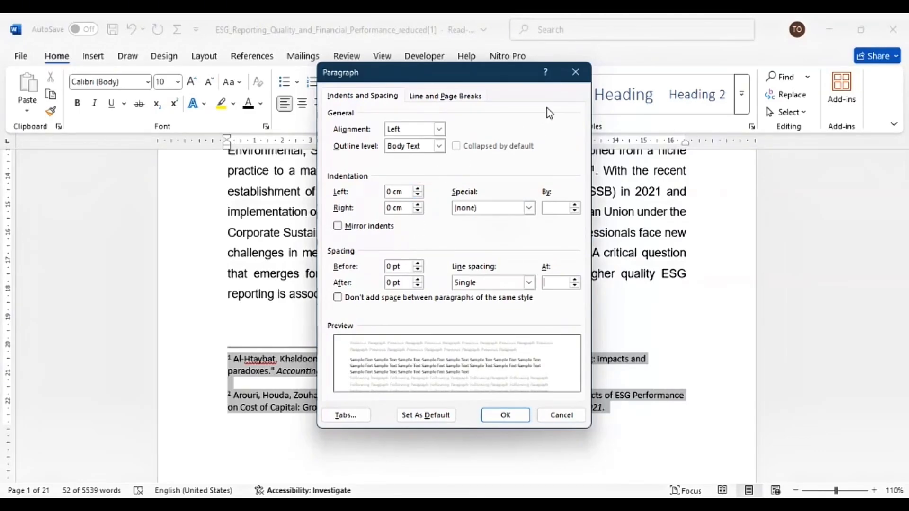
left_click(576, 72)
left_click(217, 381)
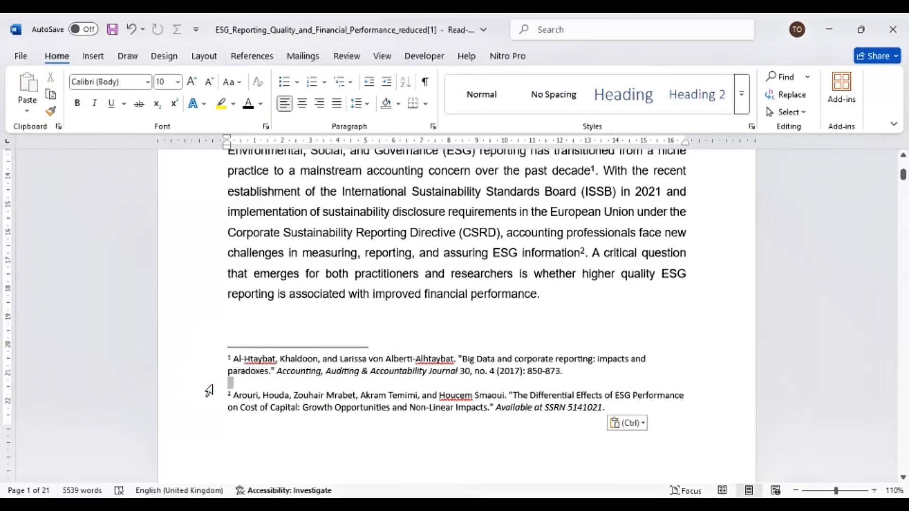
left_click(312, 429)
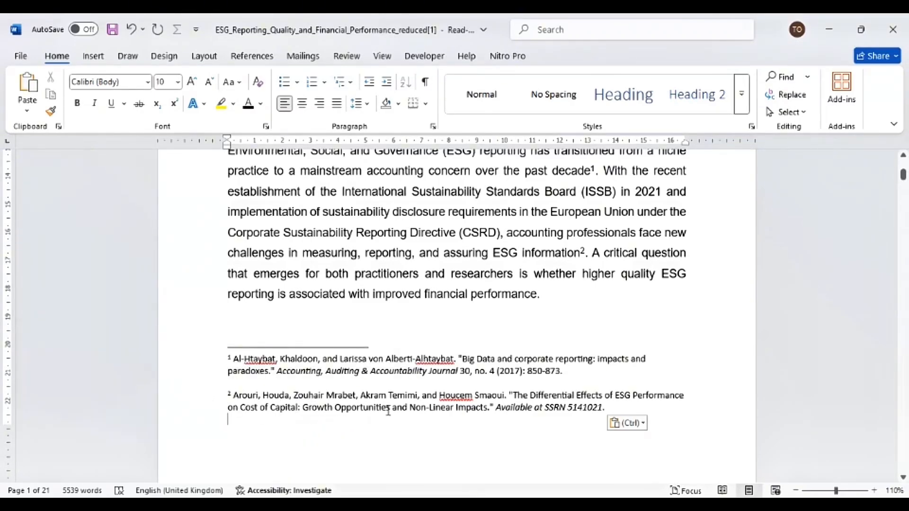
- Try adding a superscript 3 after 'financial performance' as a manual footnote marker
scroll(463, 348, "up", 5)
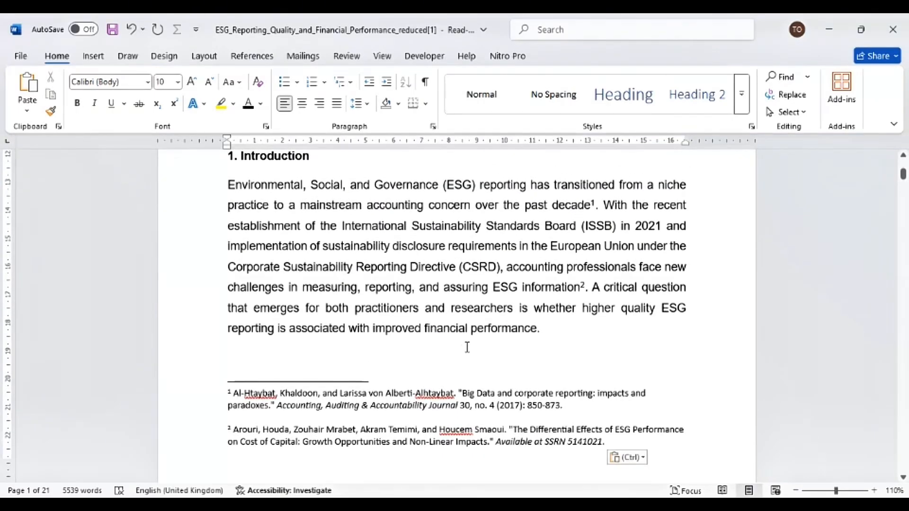
scroll(462, 342, "up", 1)
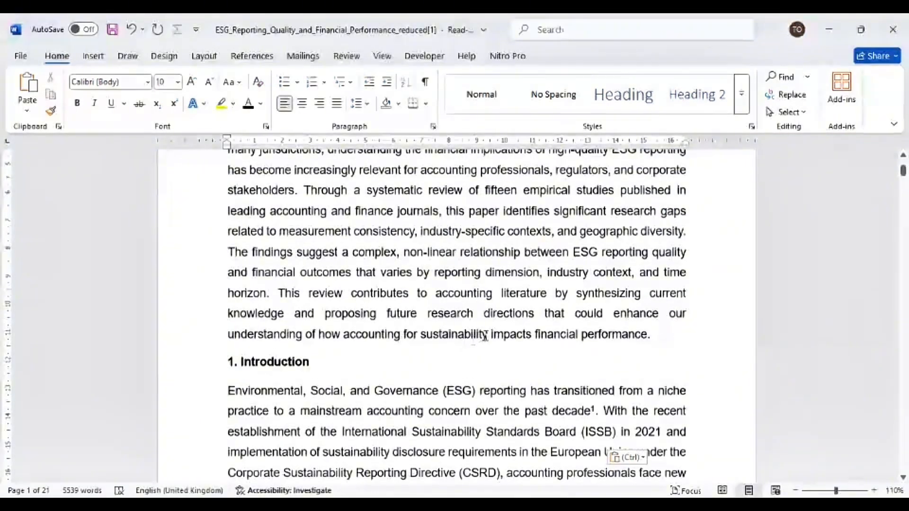
scroll(471, 337, "down", 4)
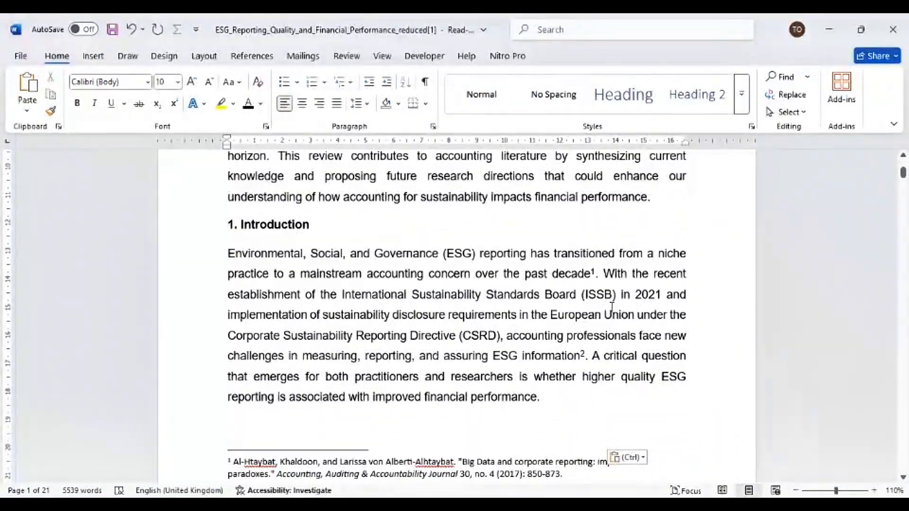
left_click(537, 397)
type("3")
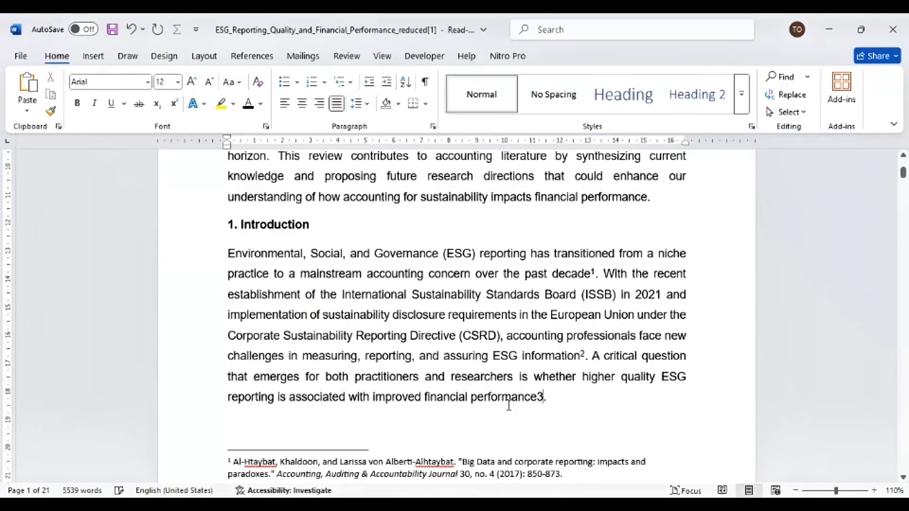
left_click_drag(545, 397, 538, 396)
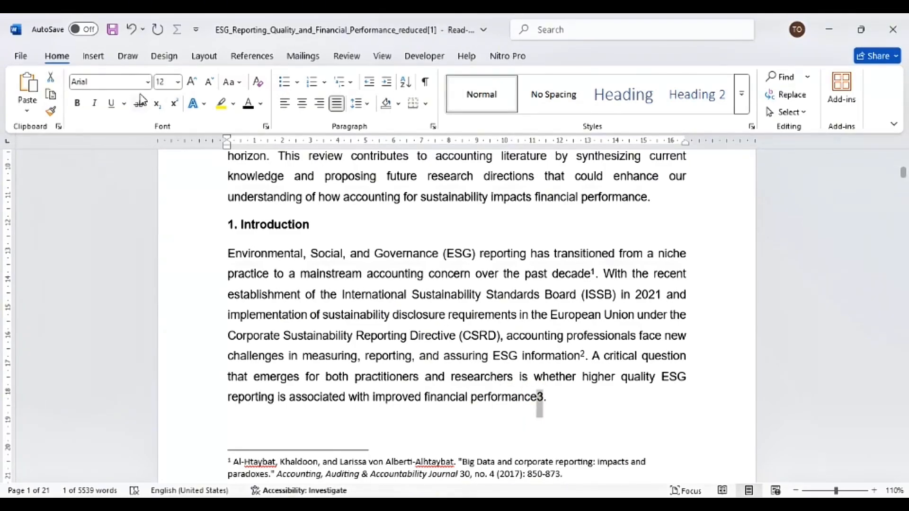
left_click(174, 105)
left_click(583, 408)
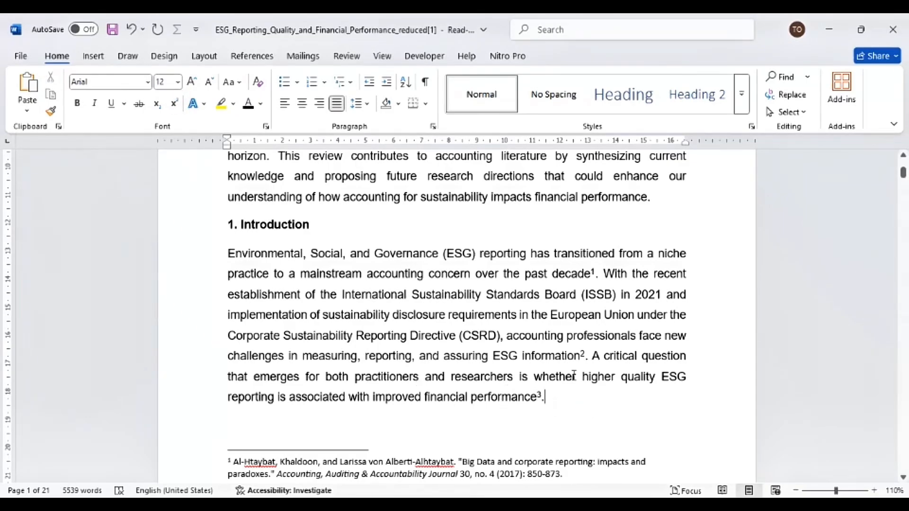
mouse_move(585, 354)
key("BackSpace")
- Add a new empty line after the second footnote's text
scroll(511, 361, "down", 2)
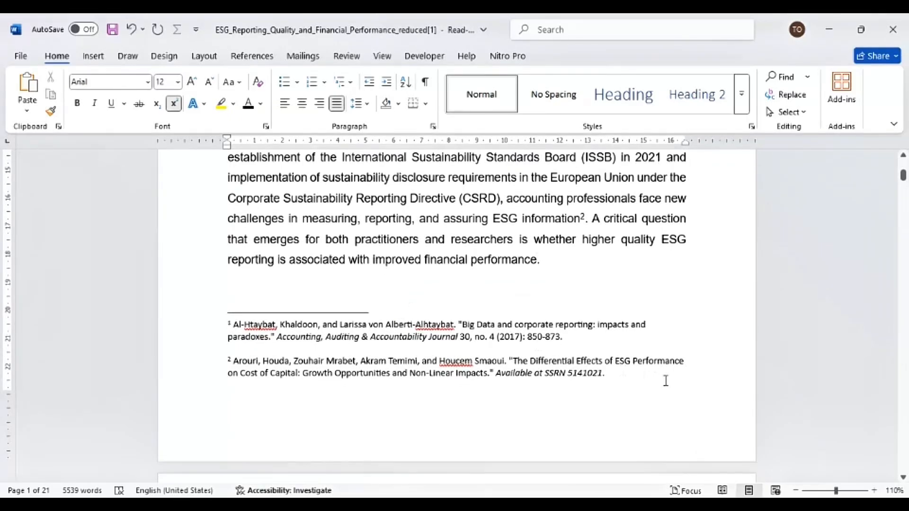
left_click(615, 380)
key("Return")
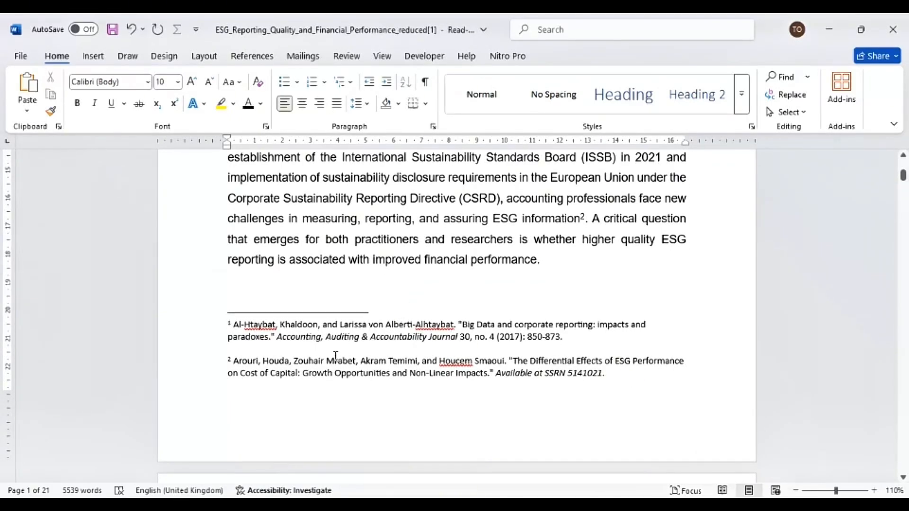
- Insert a footnote after 'financial performance' at the end of the Introduction paragraph
scroll(268, 369, "down", 3)
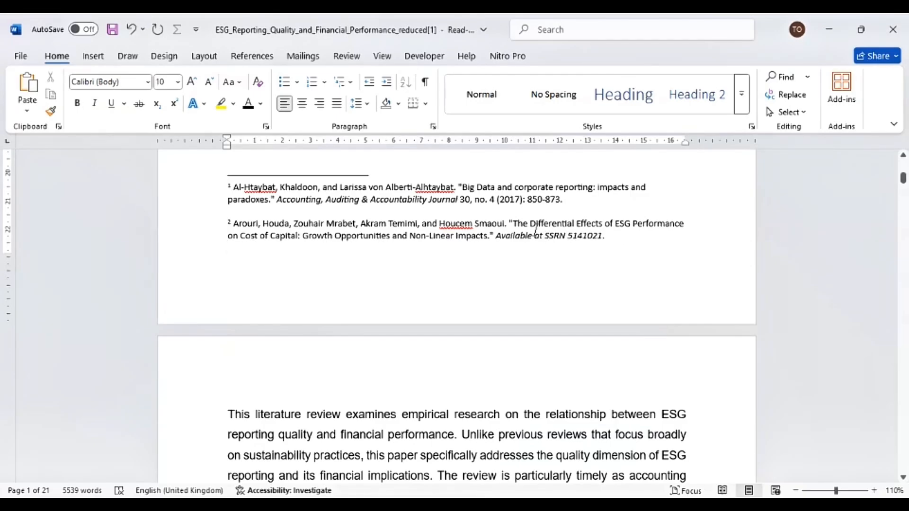
scroll(344, 241, "up", 3)
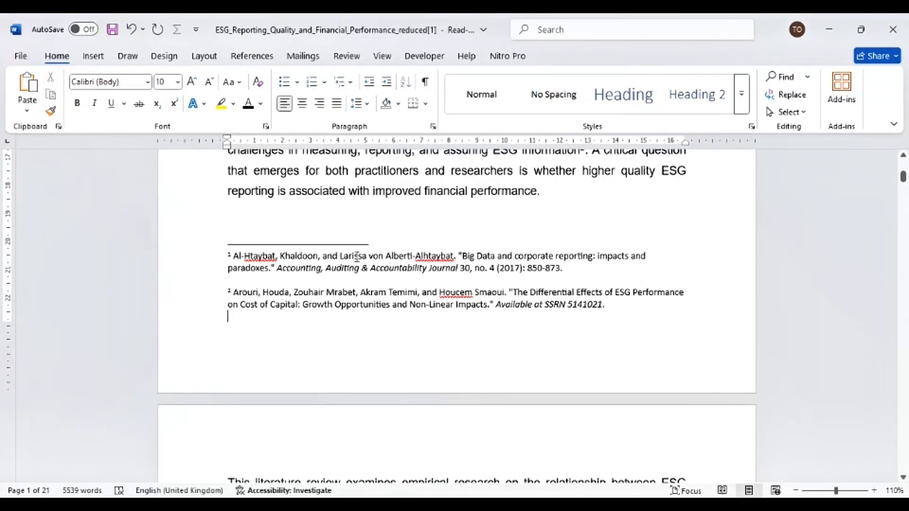
scroll(331, 331, "up", 3)
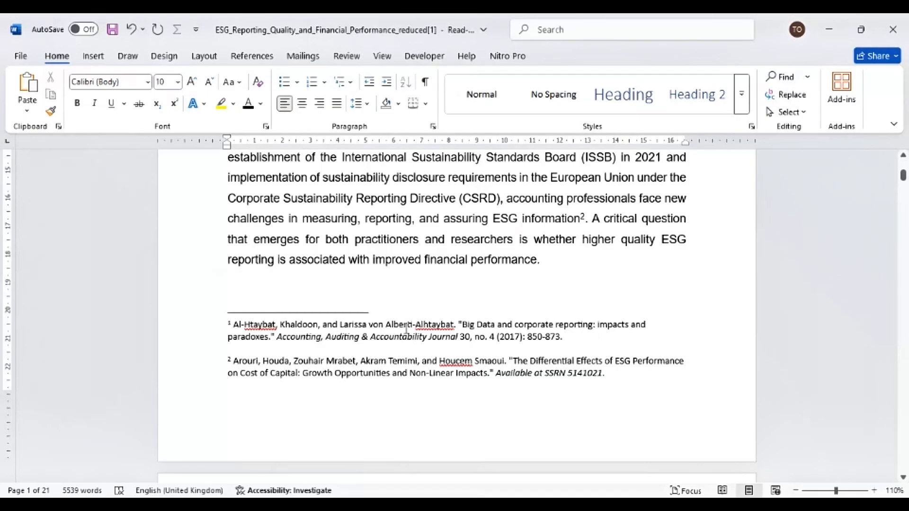
scroll(421, 319, "up", 4)
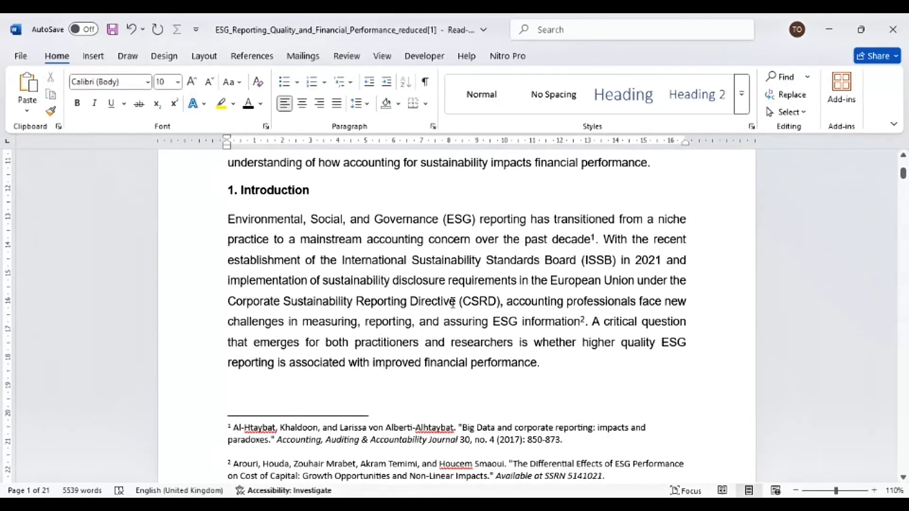
scroll(448, 306, "down", 3)
left_click(537, 298)
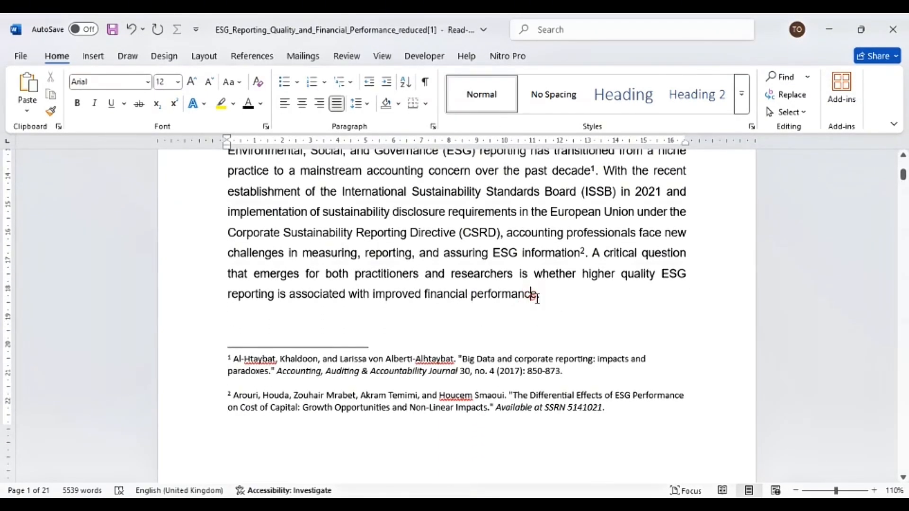
left_click(252, 56)
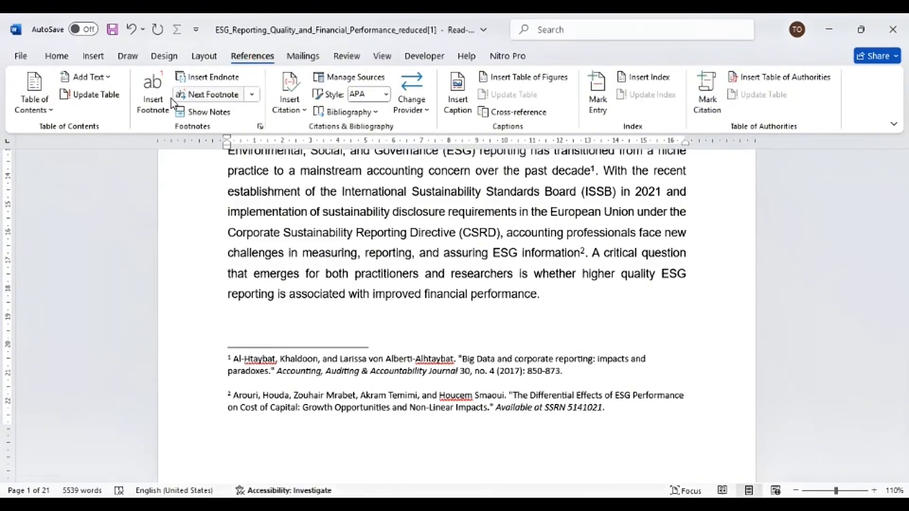
left_click(153, 93)
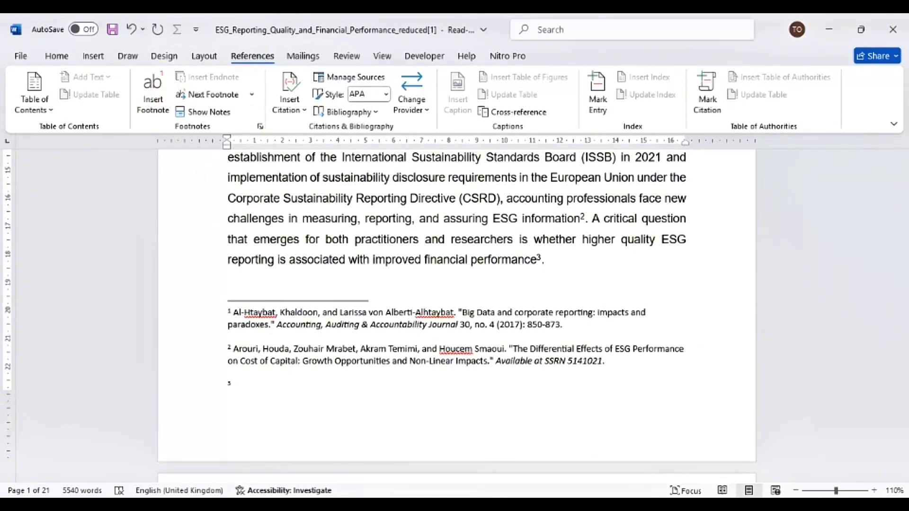
- Copy the third entry from the References document and return to the review document
left_click(785, 446)
triple_click(485, 362)
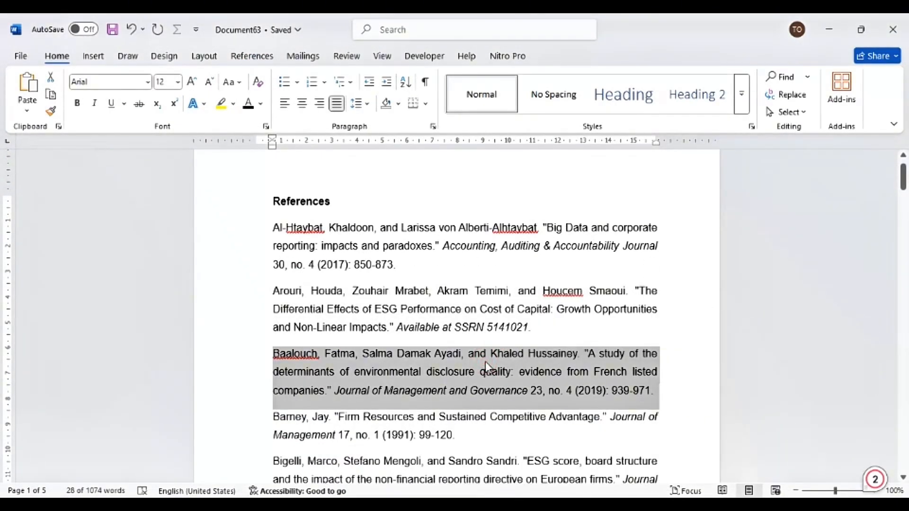
key("ctrl+c")
left_click(830, 29)
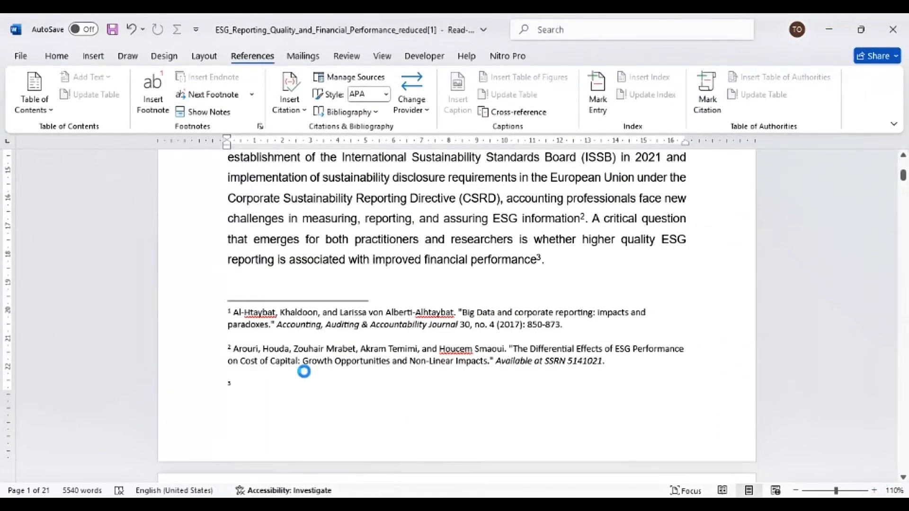
- Try pasting the copied entry into footnote 3, undoing each paste
key("ctrl+v")
key("ctrl+z")
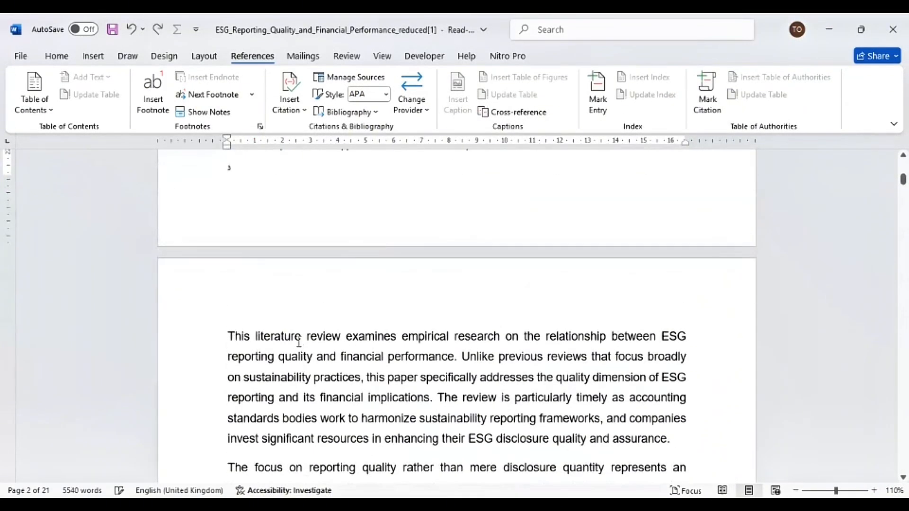
key("ctrl+v")
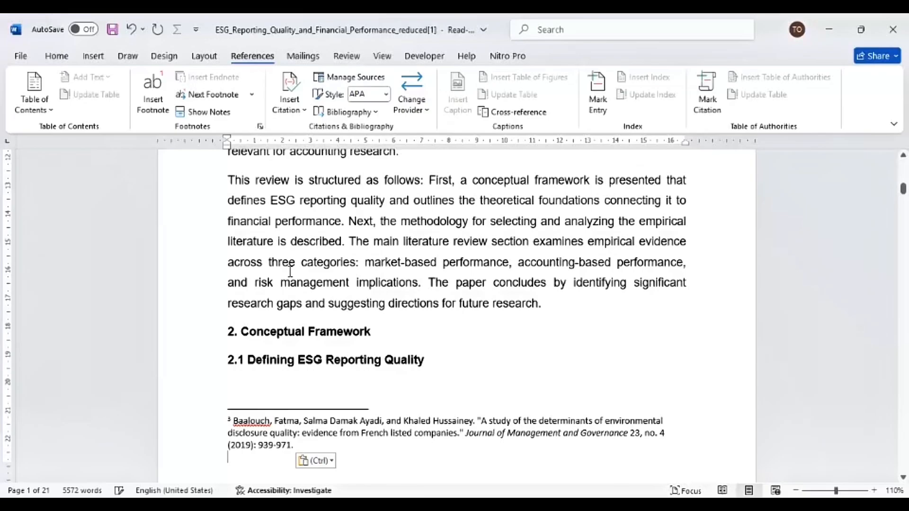
scroll(311, 403, "up", 15)
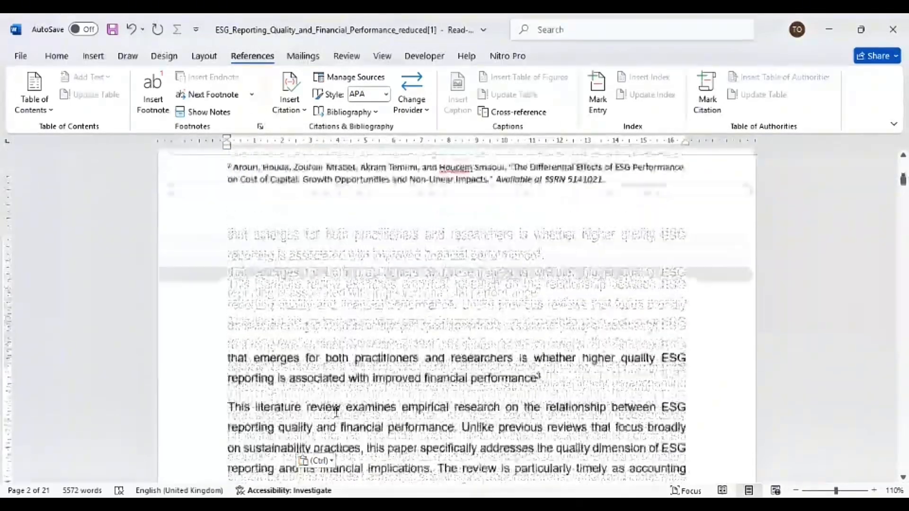
scroll(336, 412, "up", 3)
key("ctrl+z")
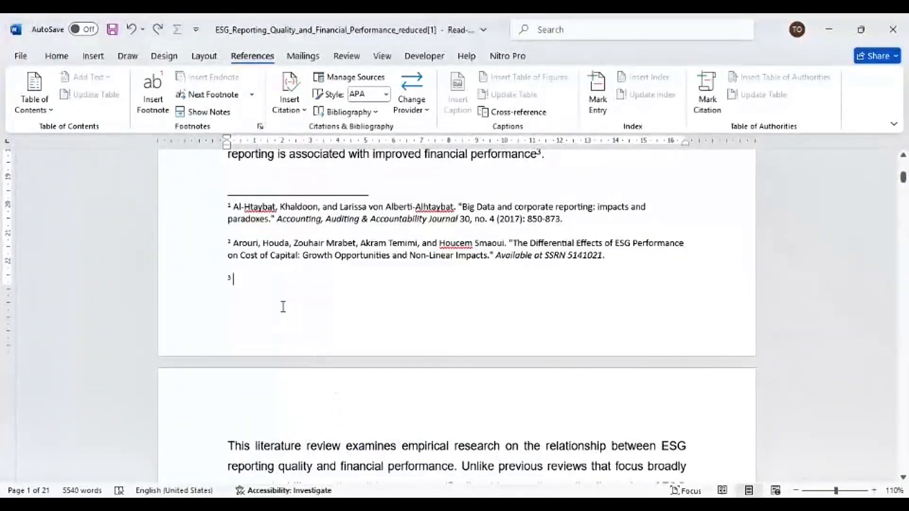
- Try removing footnote 3's number from the note area and inserting another footnote, then undo it
key("BackSpace")
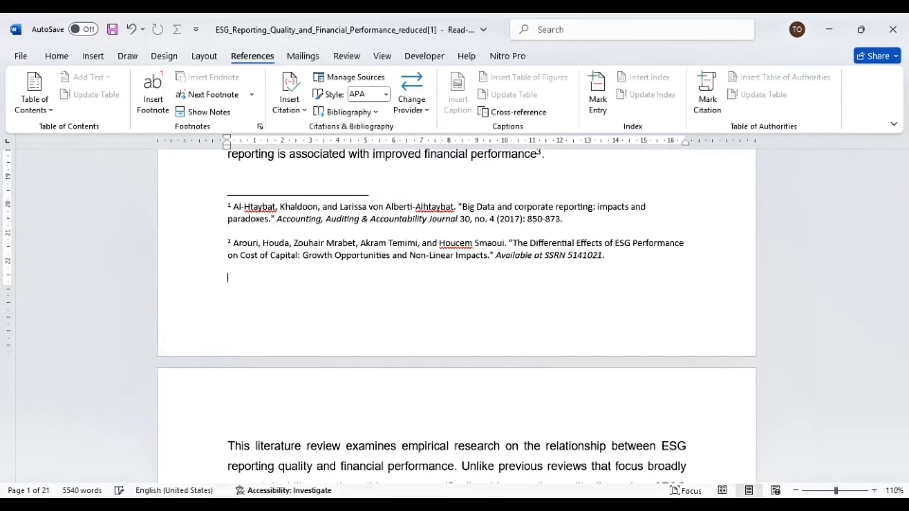
left_click(230, 270)
left_click_drag(203, 205, 242, 270)
left_click(242, 273)
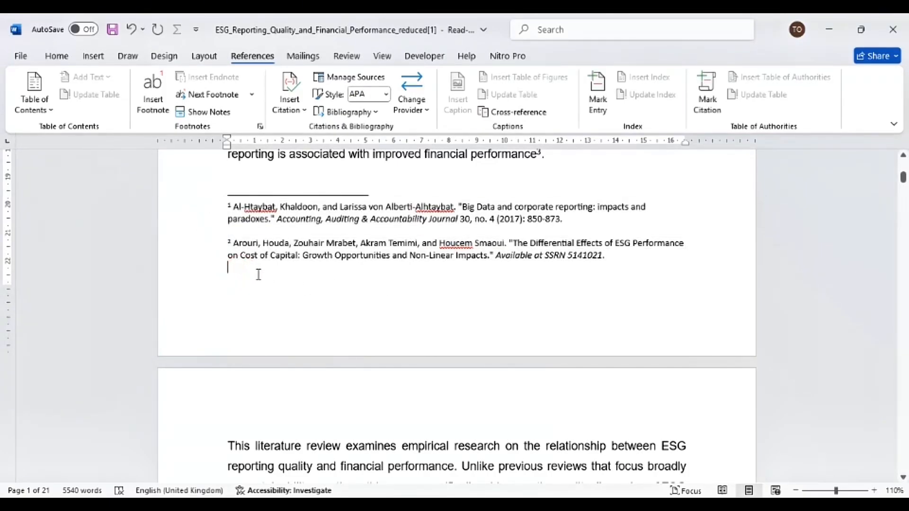
left_click(148, 106)
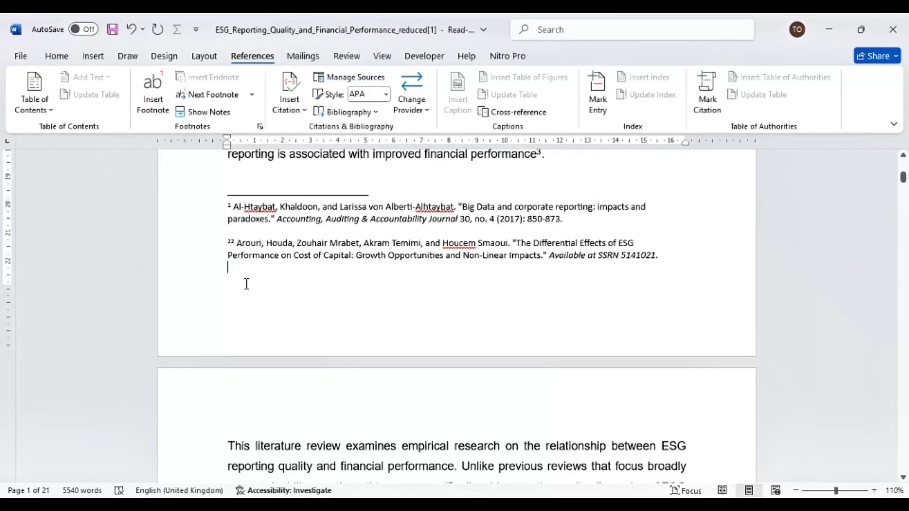
key("ctrl+z")
- Replace the footnote mark after 'financial performance' with a new footnote, paste the entry into it, then undo the paste
left_click(539, 260)
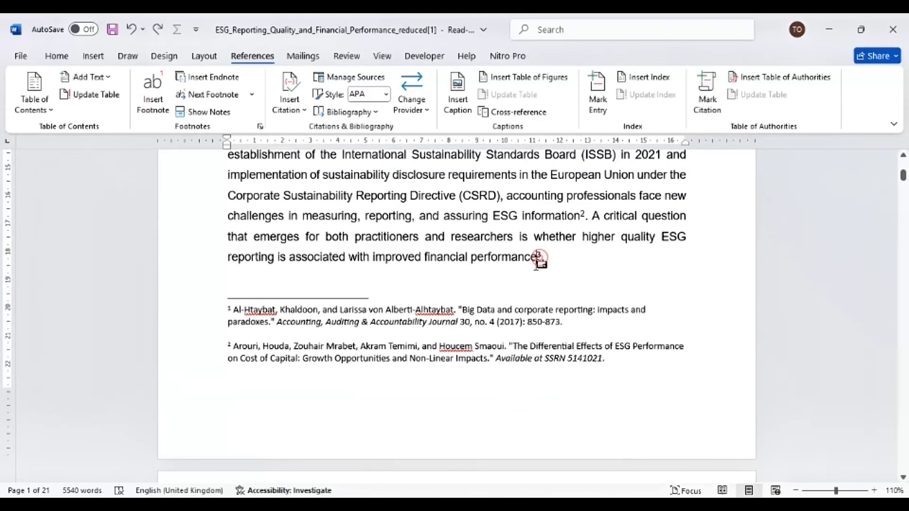
left_click(541, 259)
left_click_drag(538, 261, 541, 261)
key("Delete")
left_click(143, 84)
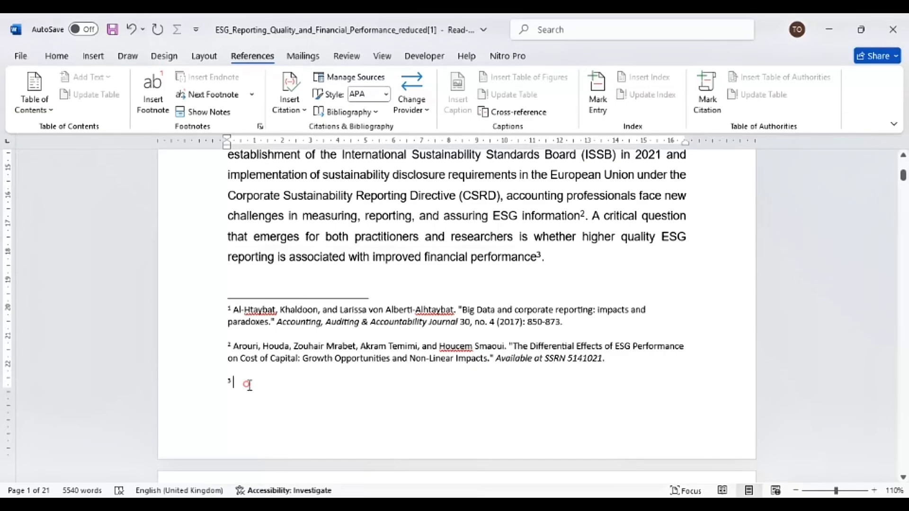
key("ctrl+v")
scroll(283, 402, "down", 1)
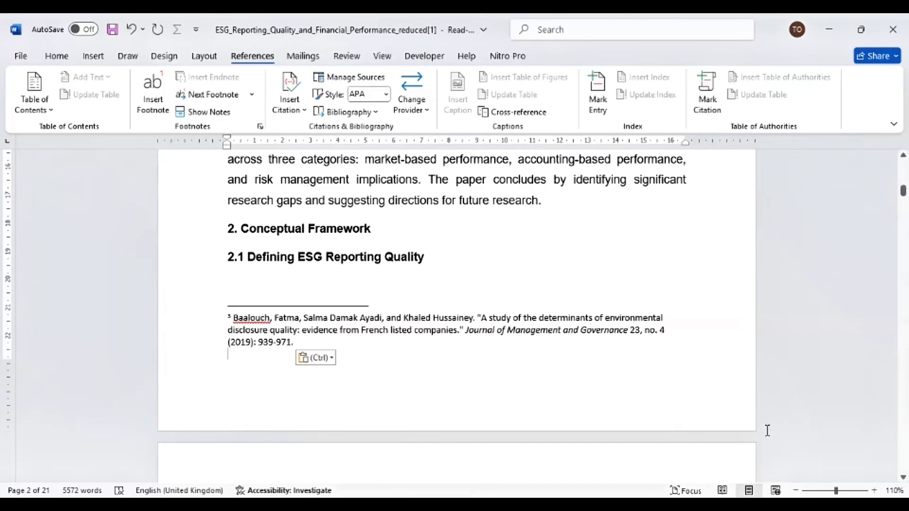
key("ctrl+z")
- Delete the footnote 3 reference after 'financial performance'
scroll(571, 377, "up", 5)
double_click(229, 375)
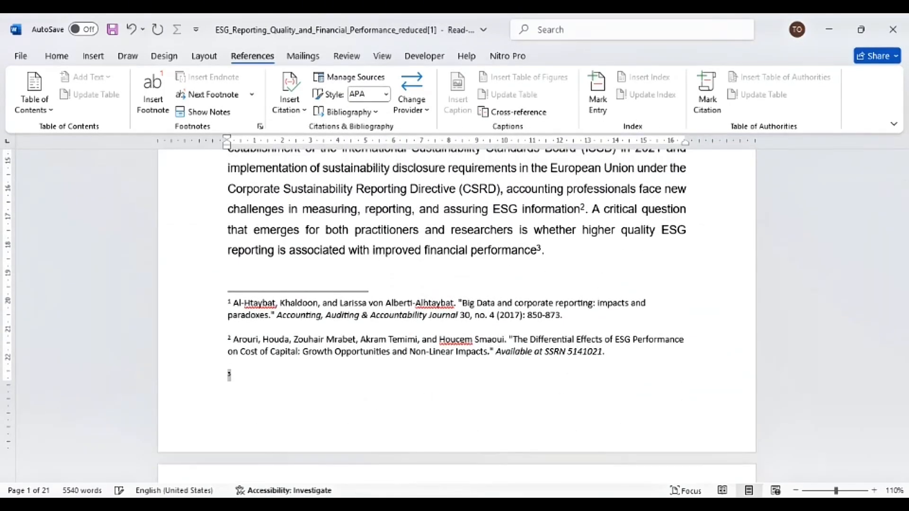
left_click(545, 251)
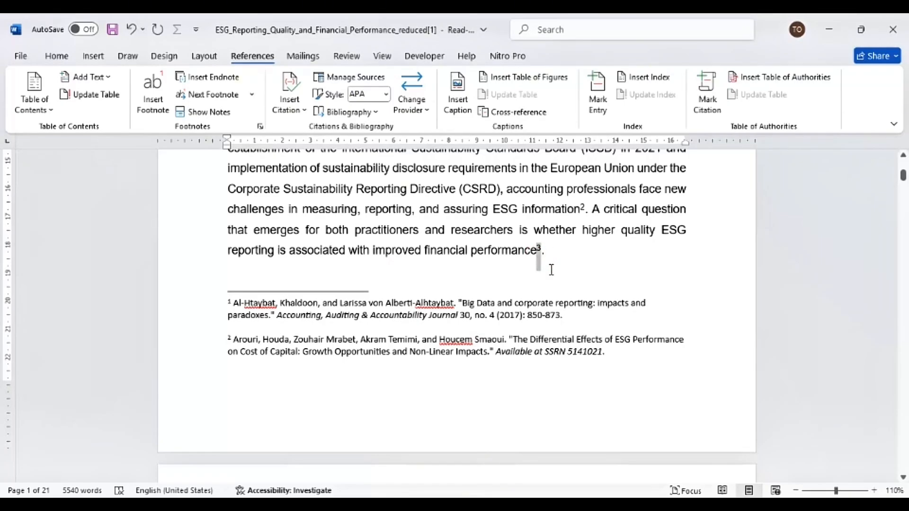
key("Delete")
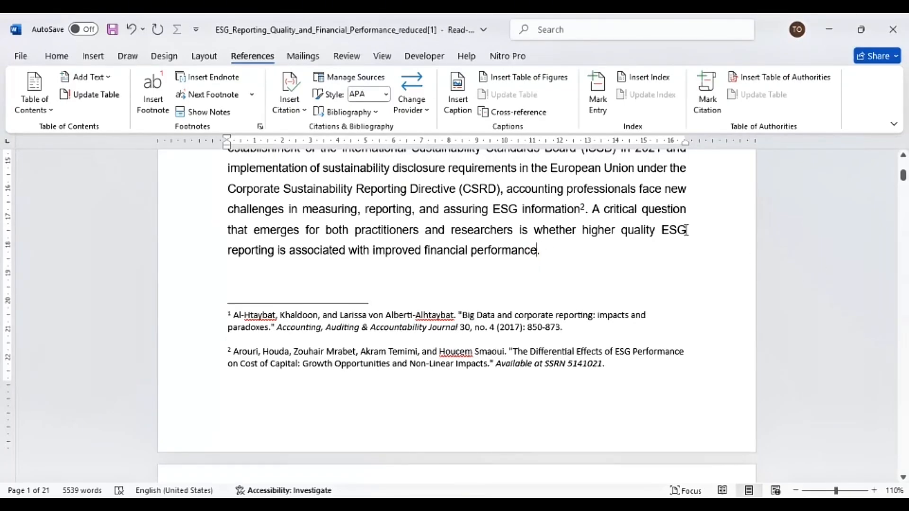
- Insert an endnote in the Introduction's last sentence and paste the copied third References entry into it
left_click(422, 428)
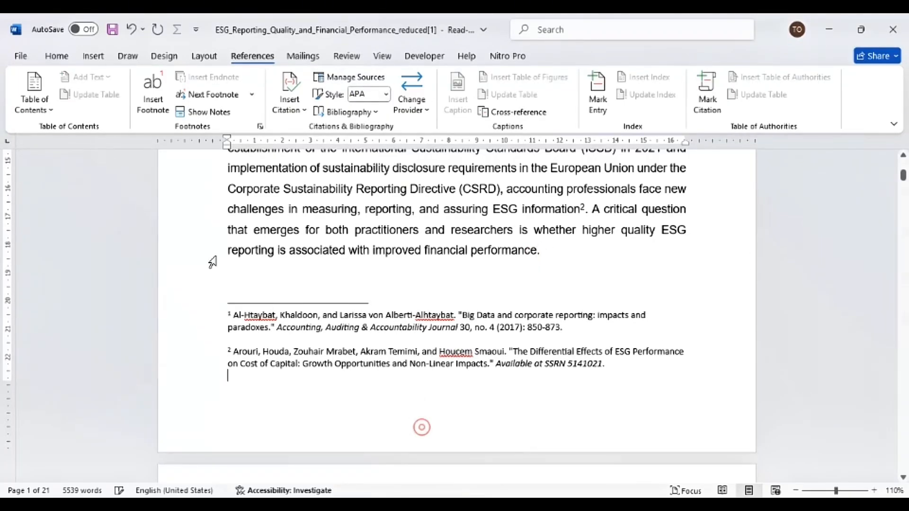
left_click(308, 275)
left_click(214, 77)
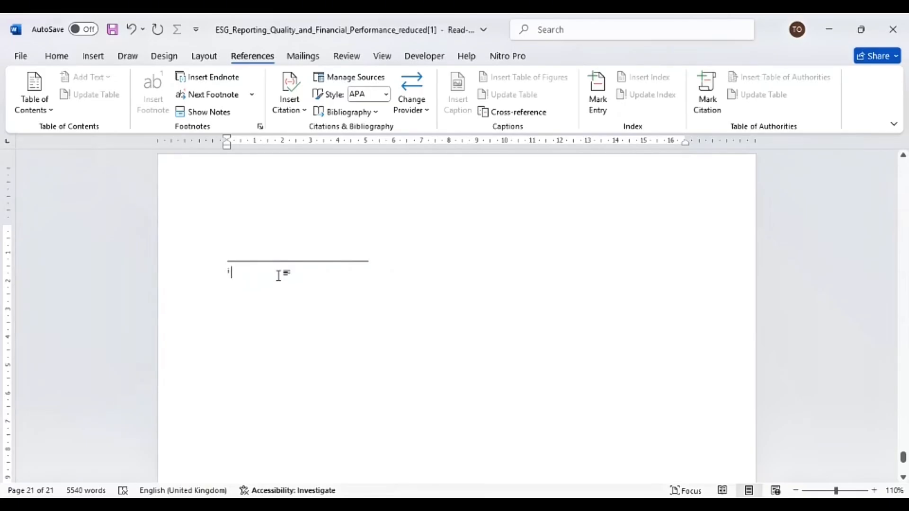
type("Baalouch, Fatma, Salma Damak Ayadi, and Khaled Hussainey. \"A study of the determinants of environmental disclosure quality: evidence from French listed companies.\" Journal of Management and Governance 23, no. 4 (2019): 939-971.")
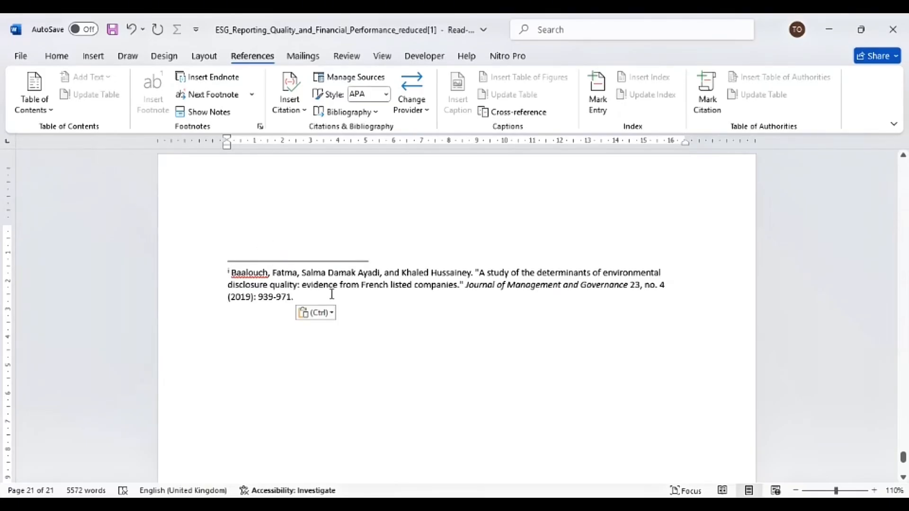
- Return to the Introduction and check the footnote citations below it
left_click_drag(904, 467, 903, 163)
scroll(376, 355, "down", 7)
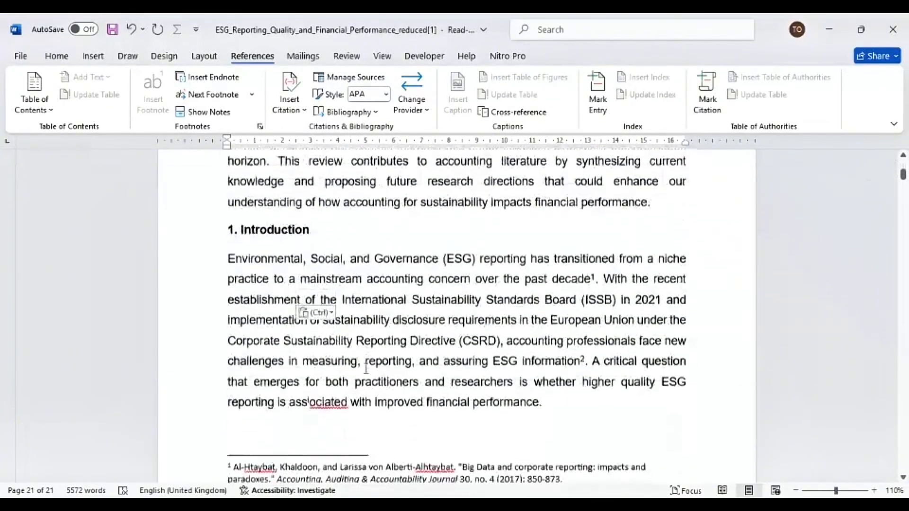
scroll(366, 368, "down", 4)
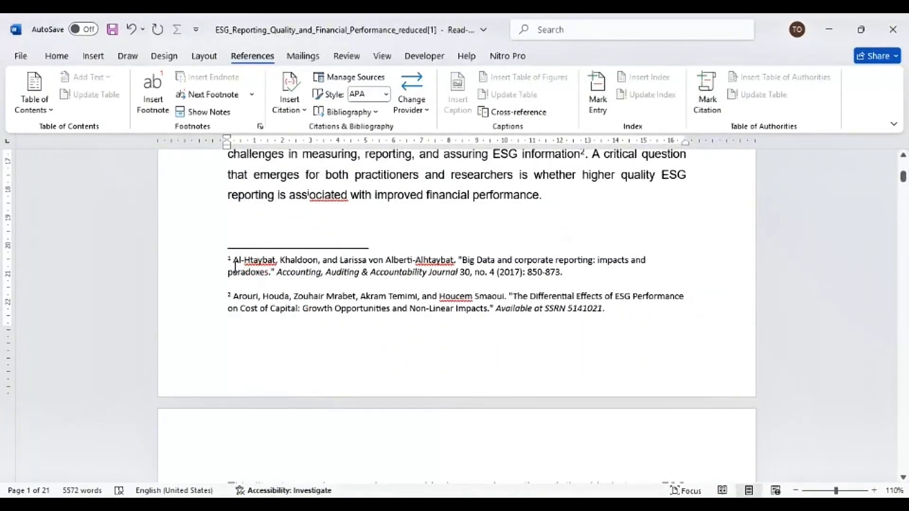
scroll(572, 233, "up", 1)
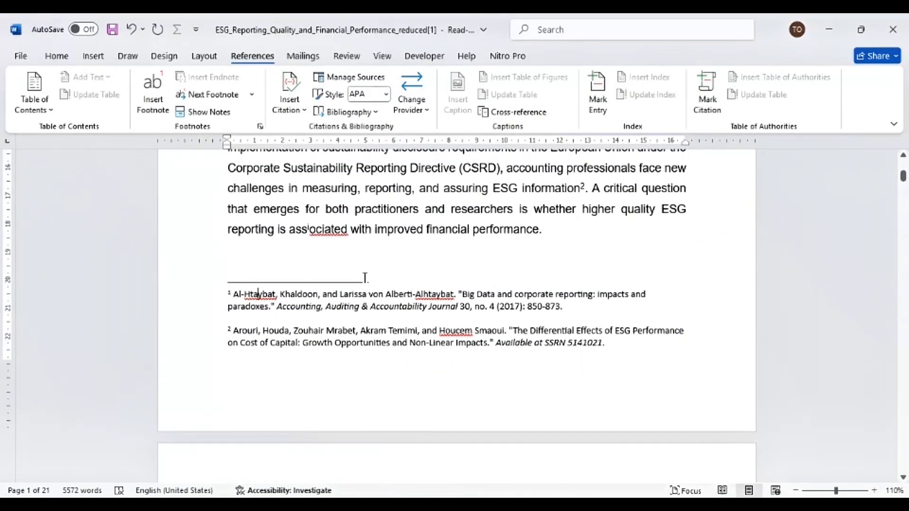
mouse_move(581, 189)
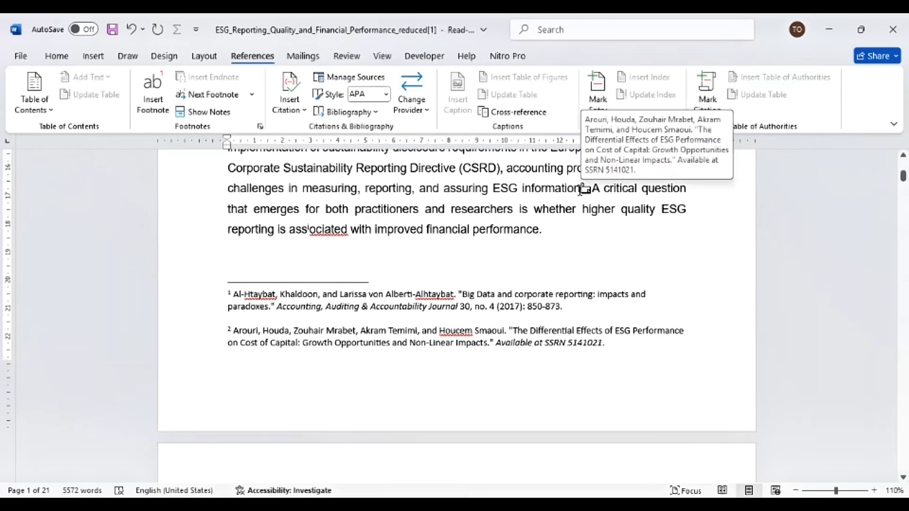